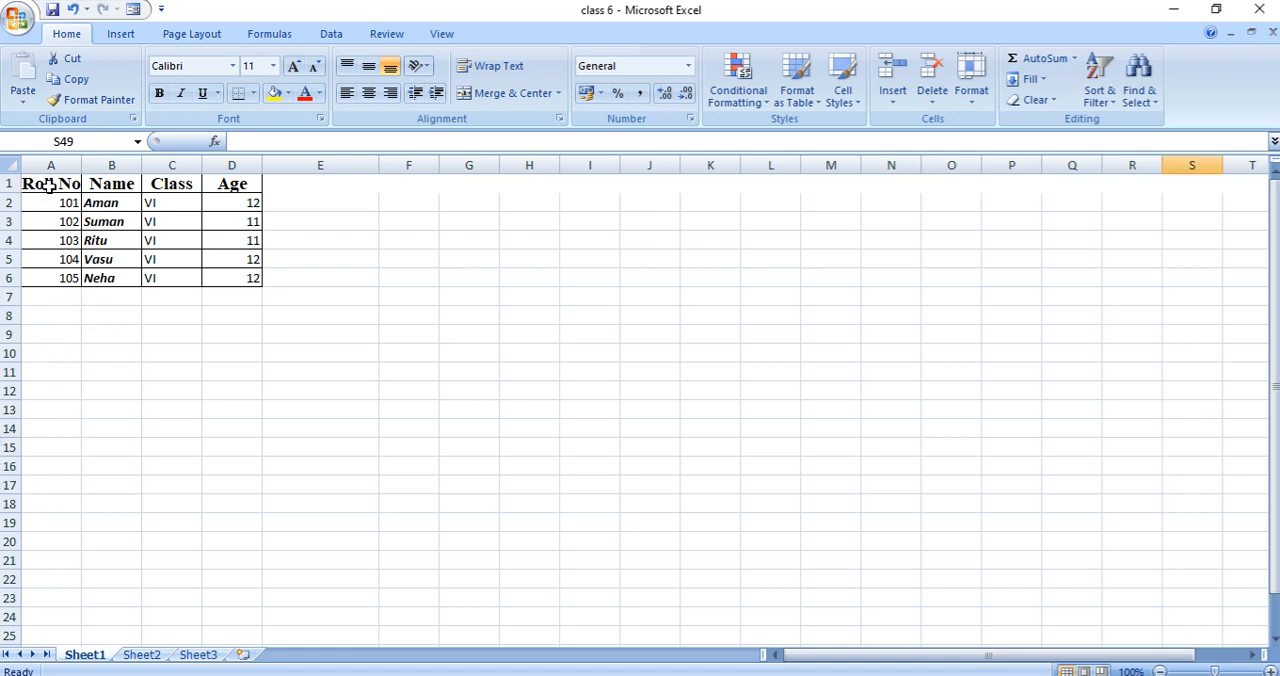
# - Copy the header cells A1:D1 and paste them into A9:D9 below the table
pyautogui.click(48, 186)
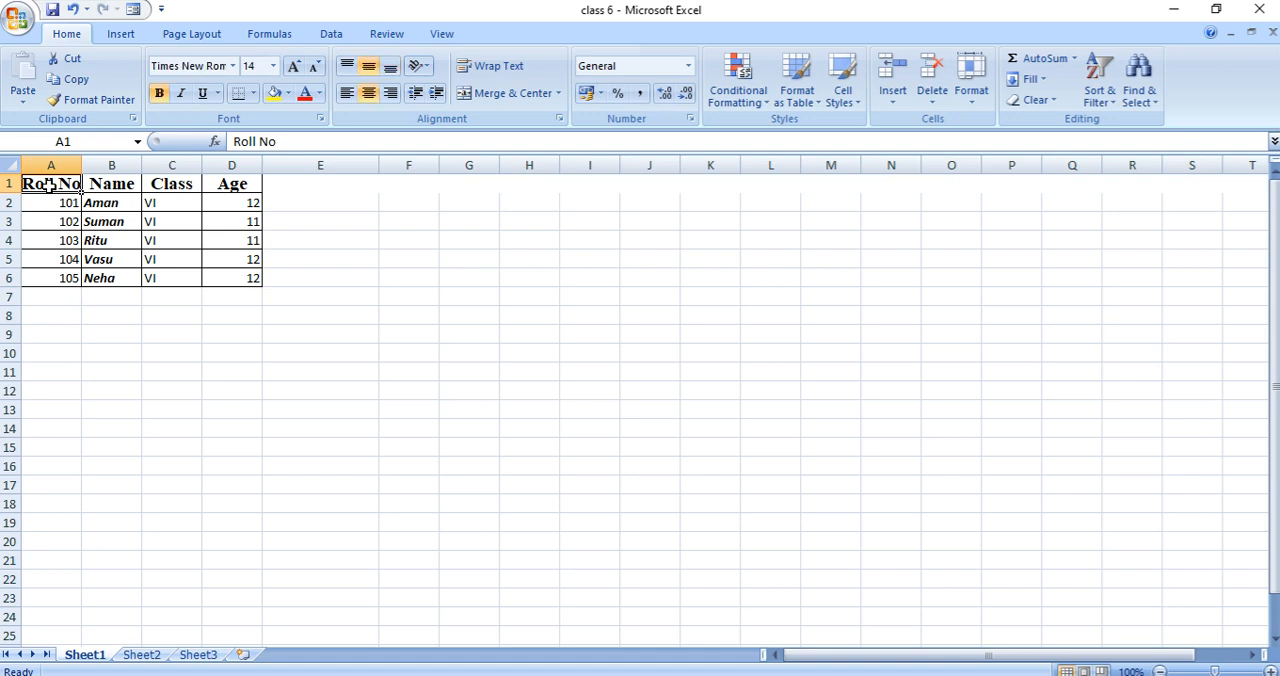
pyautogui.moveTo(48, 186); pyautogui.dragTo(226, 184)
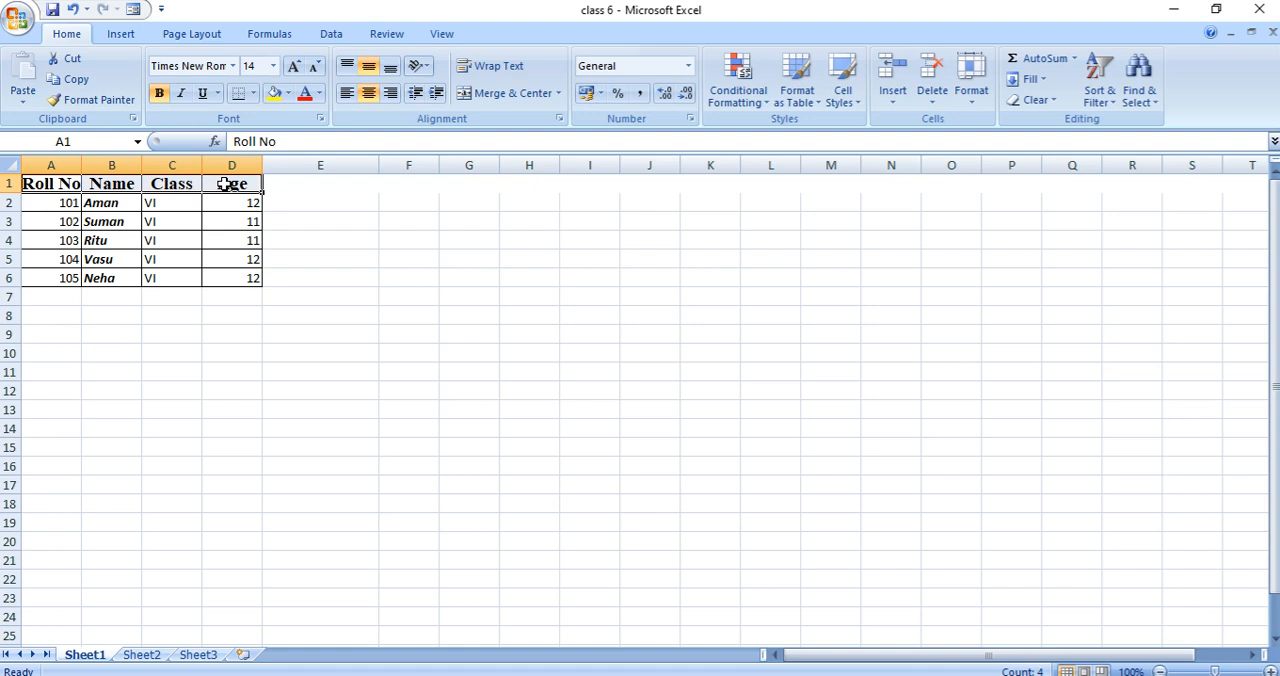
pyautogui.click(84, 86)
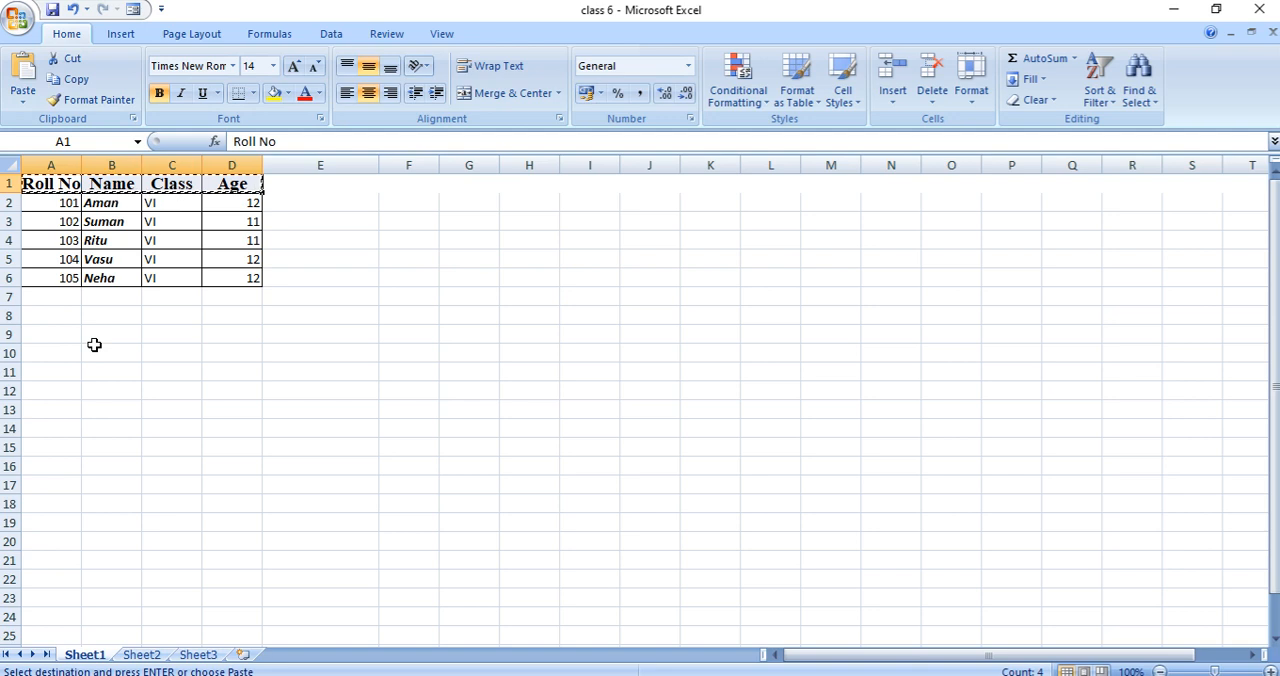
pyautogui.click(30, 335)
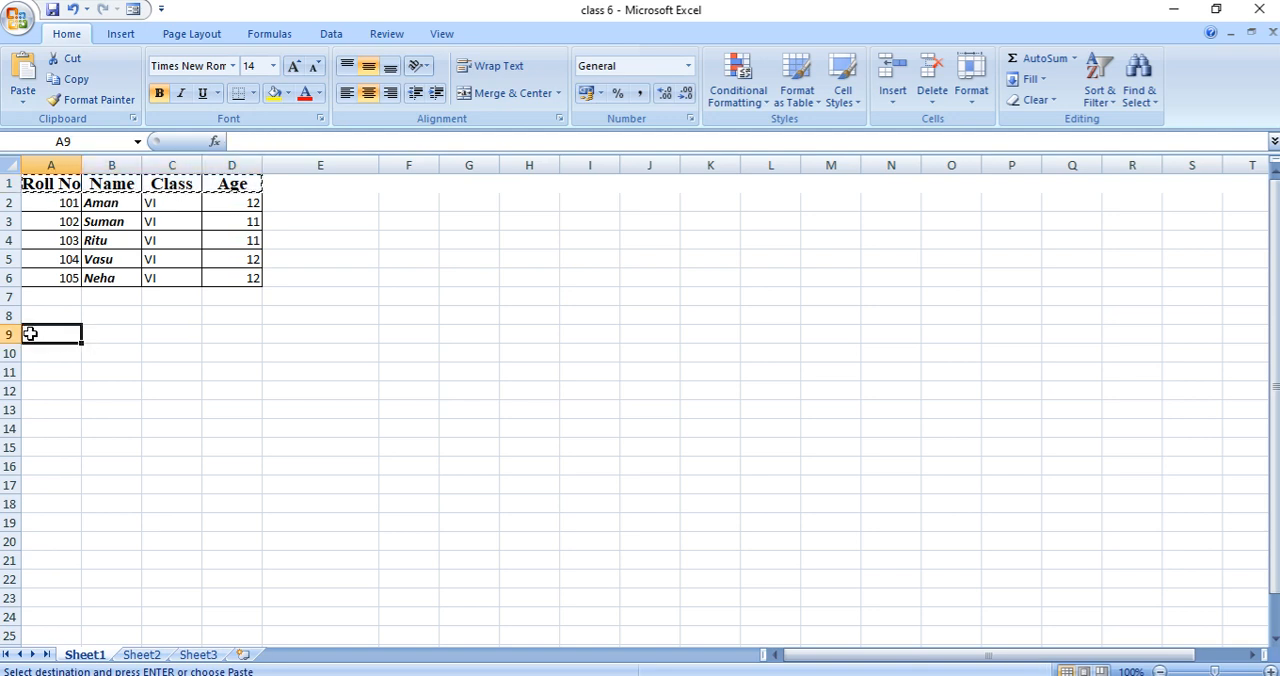
pyautogui.moveTo(30, 335); pyautogui.dragTo(229, 336)
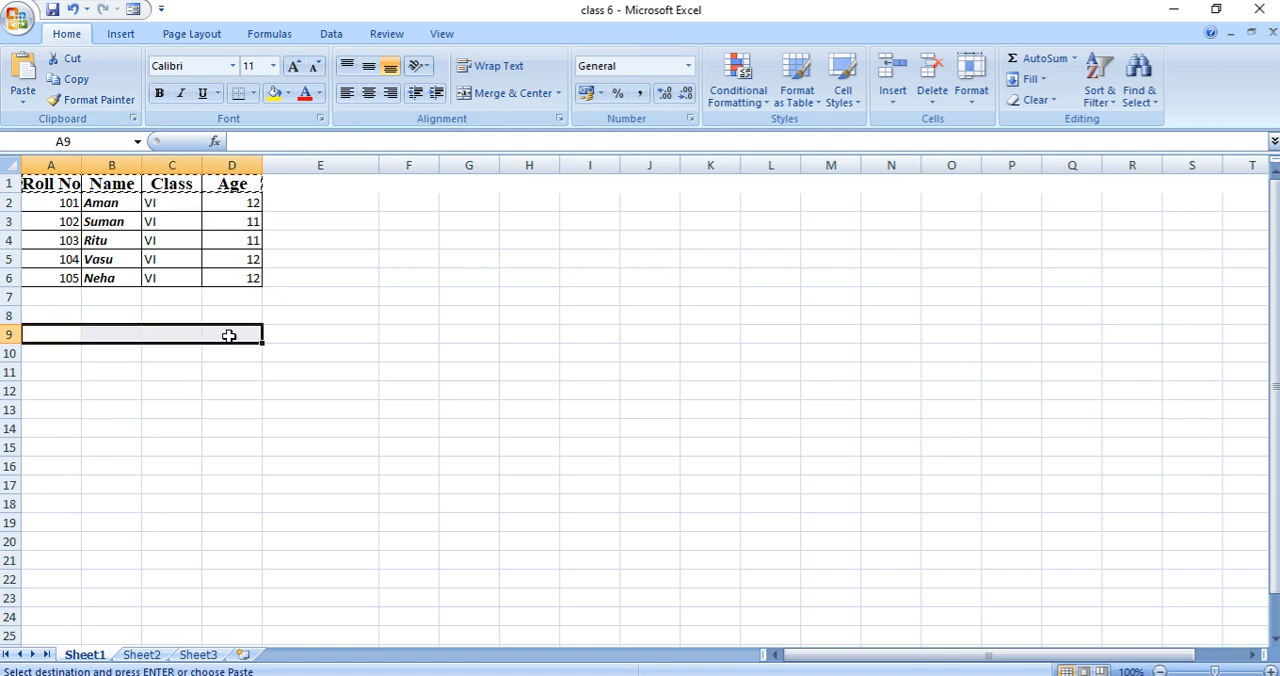
pyautogui.click(24, 76)
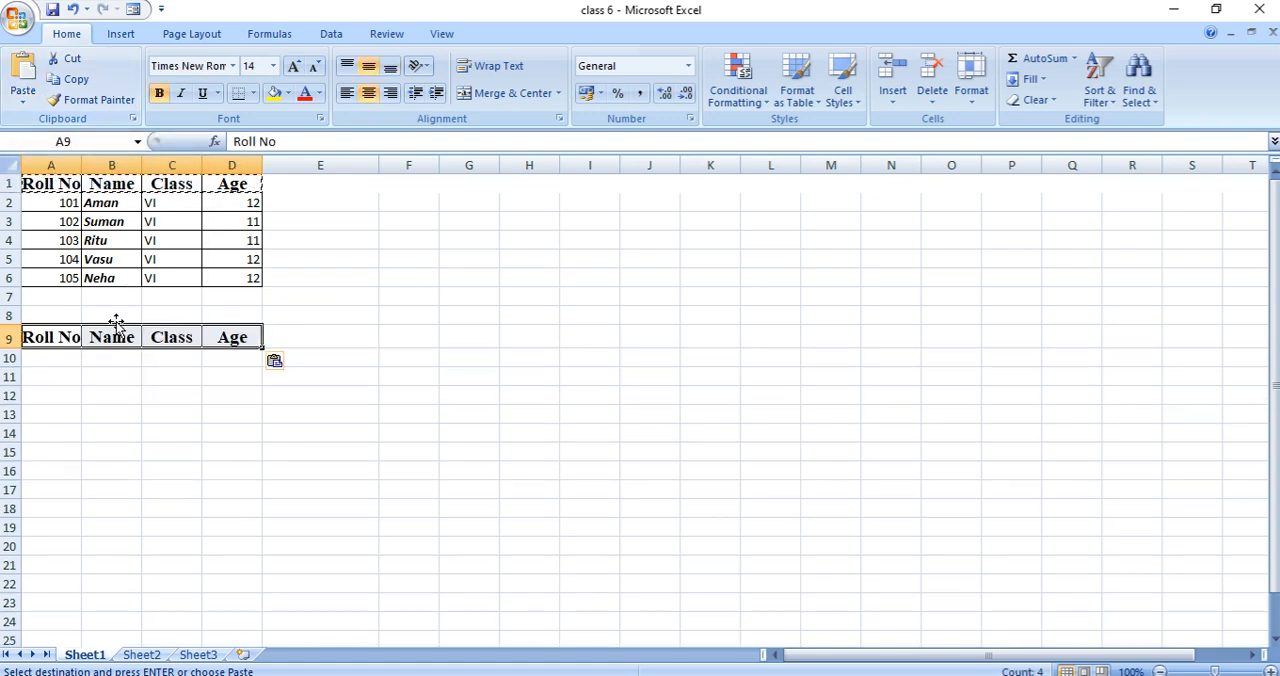
pyautogui.click(113, 380)
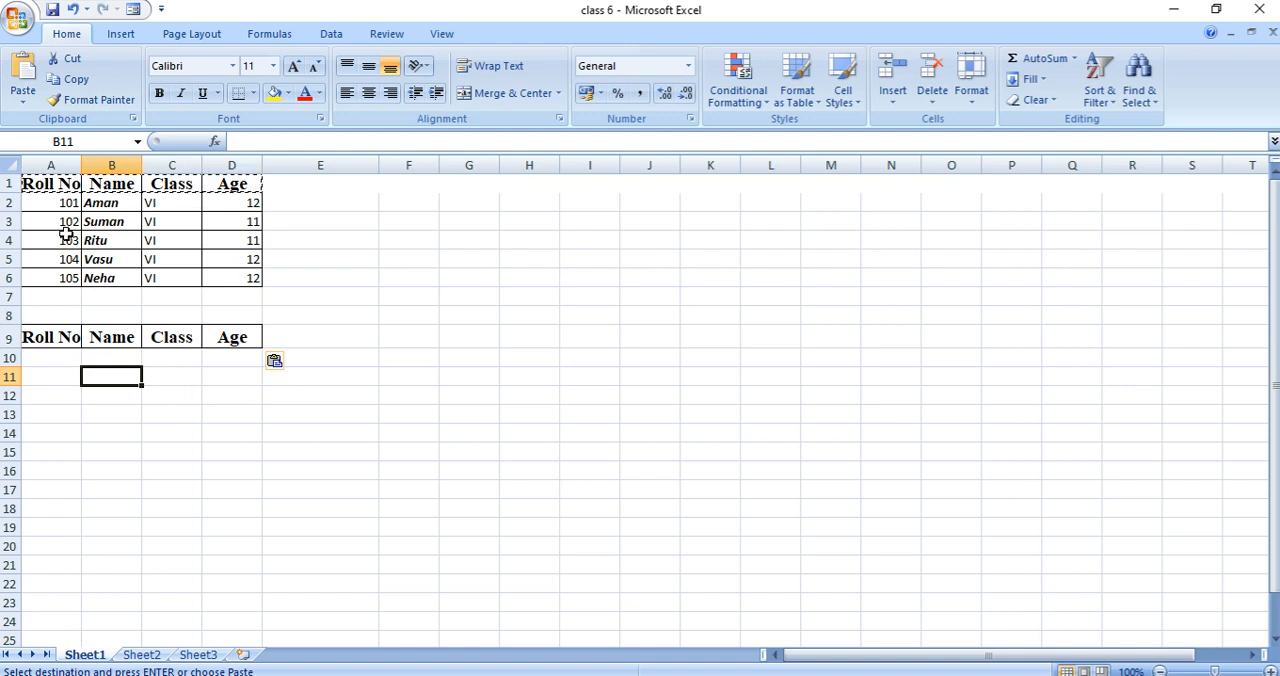
# - Move the roll number 101 record from A2:D2 to A10:D10, beneath the copied header row
pyautogui.click(33, 203)
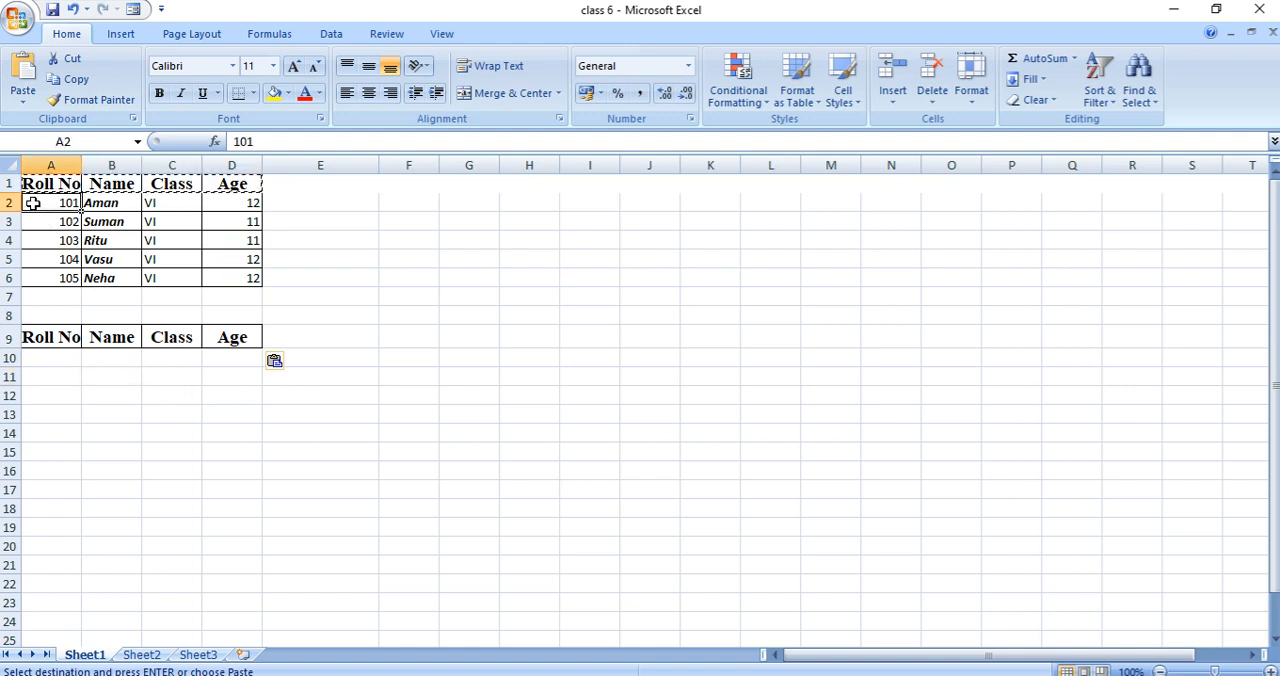
pyautogui.moveTo(43, 204); pyautogui.dragTo(240, 204)
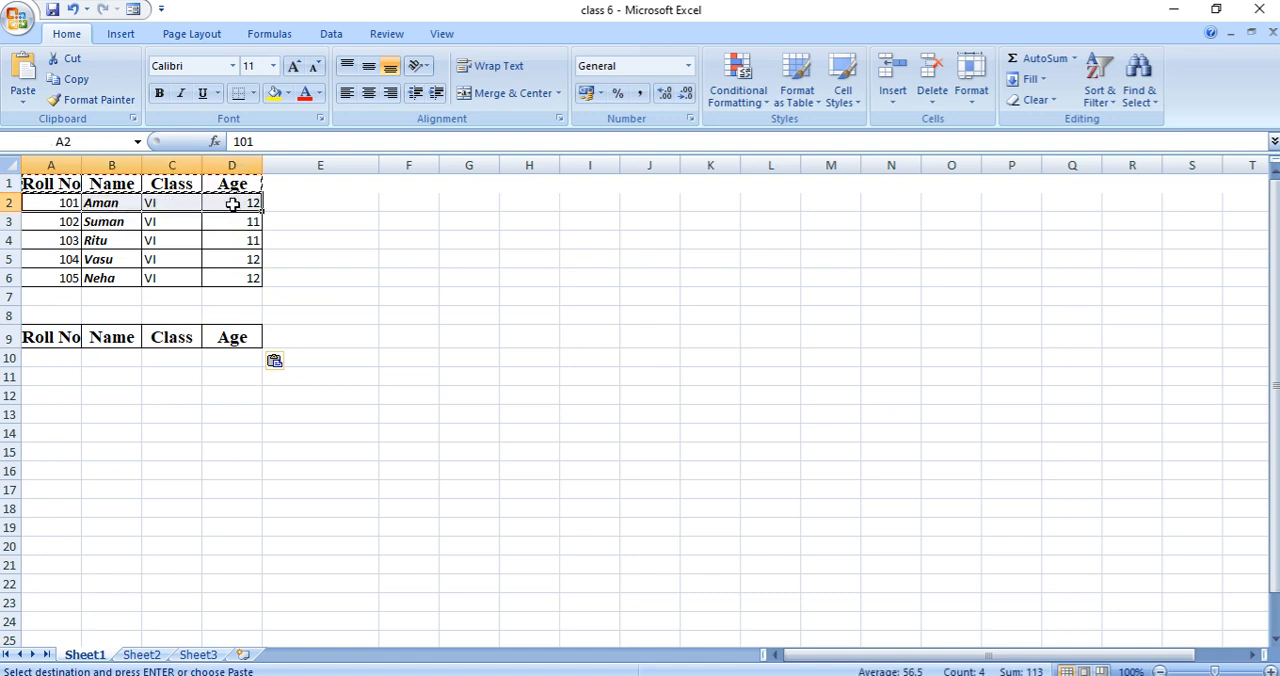
pyautogui.click(81, 62)
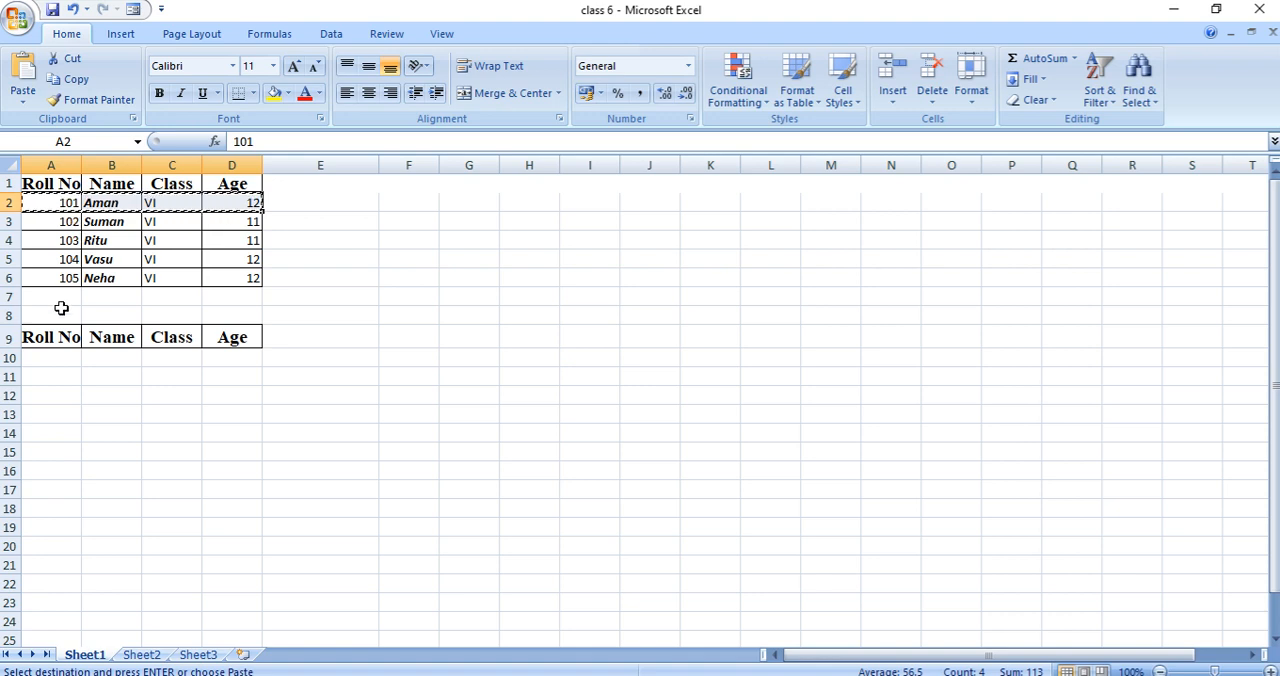
pyautogui.click(32, 360)
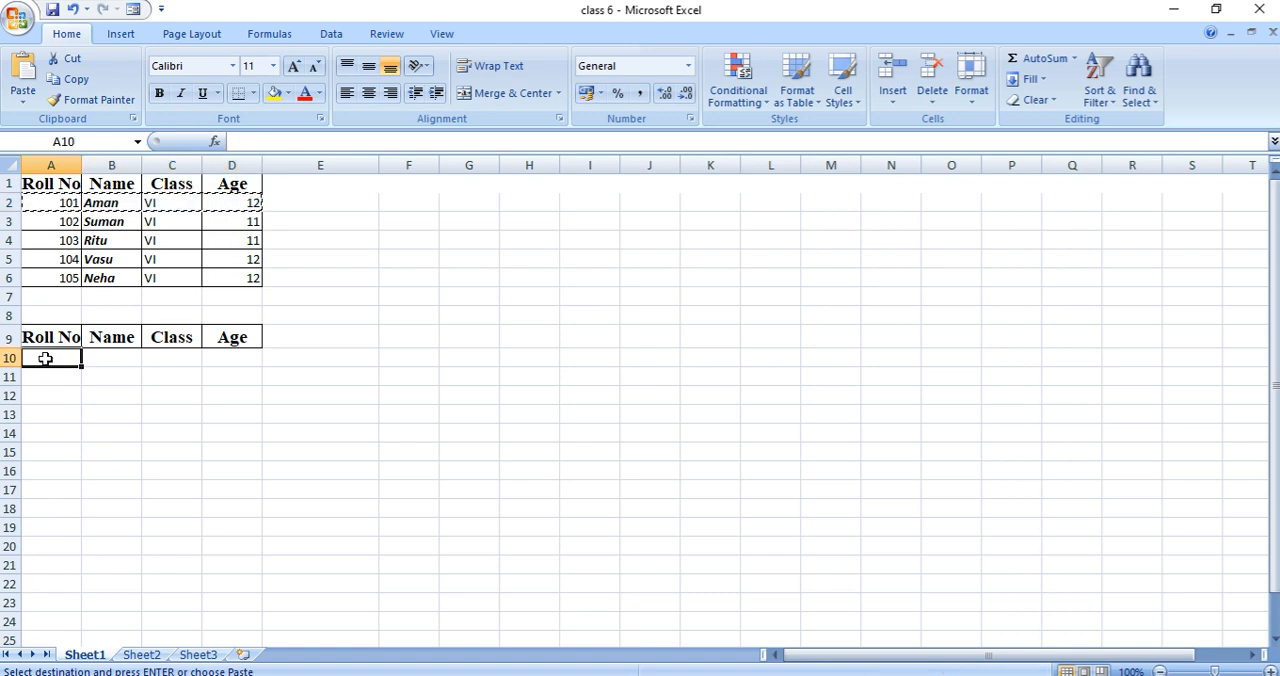
pyautogui.moveTo(45, 358); pyautogui.dragTo(231, 353)
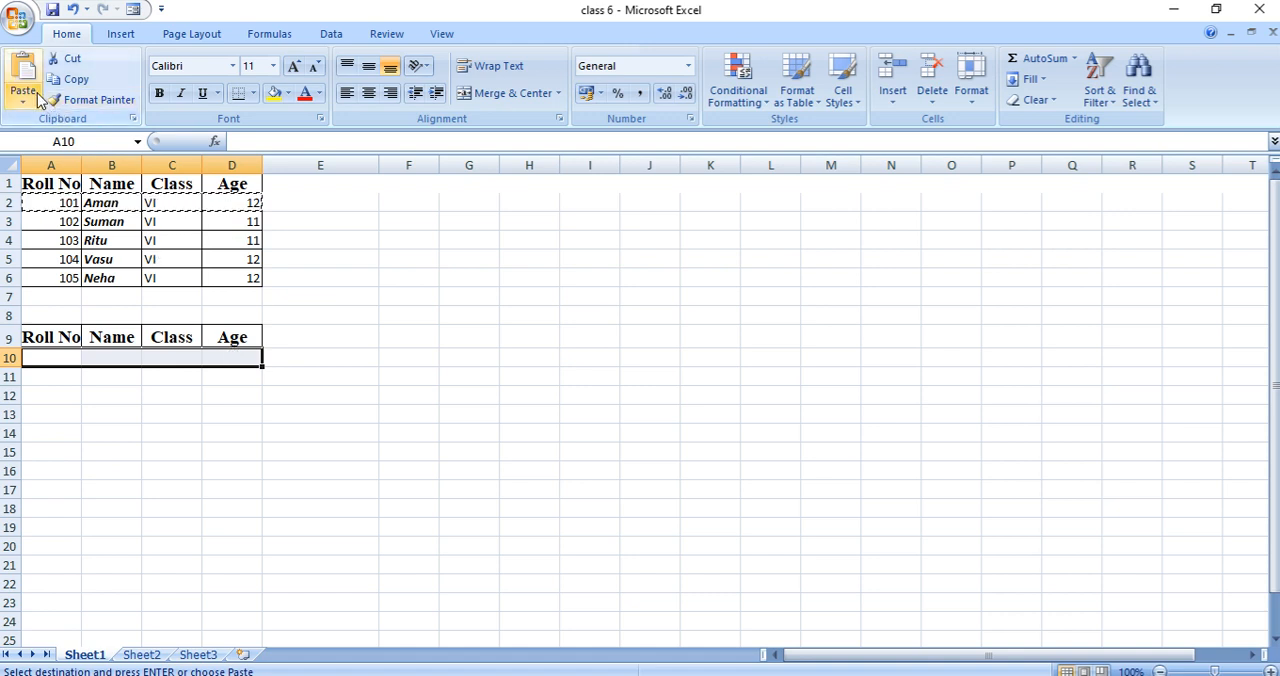
pyautogui.click(27, 70)
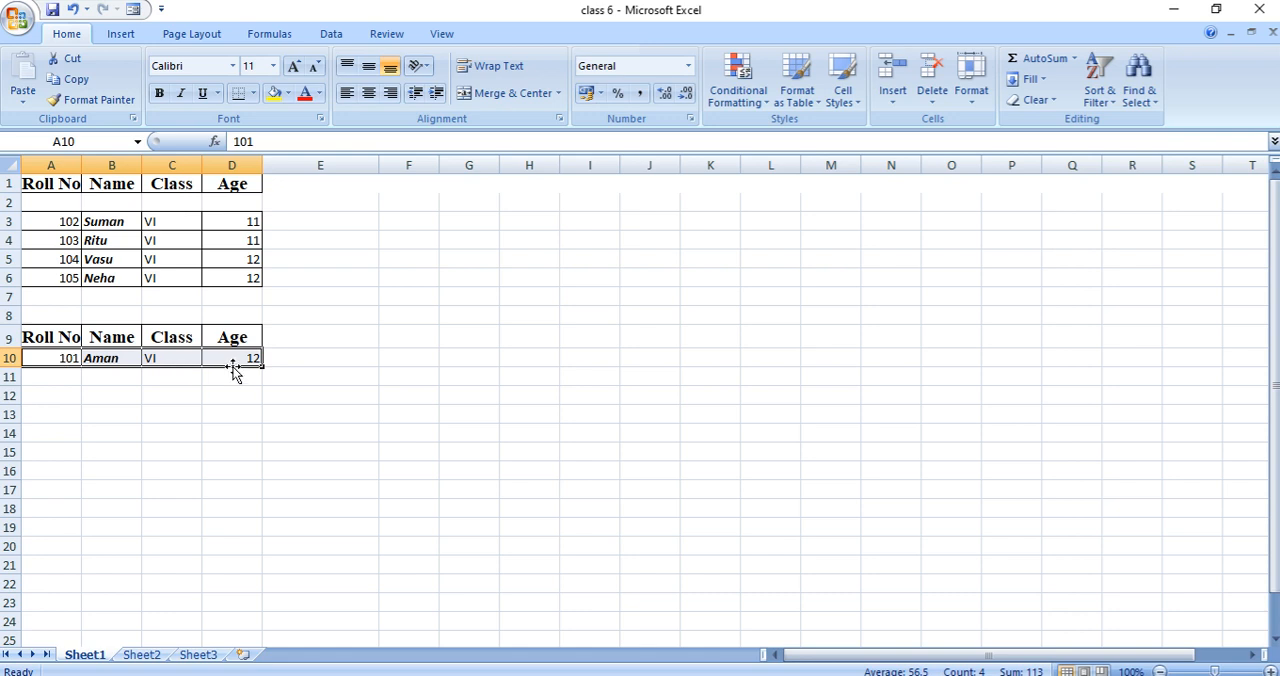
pyautogui.click(226, 399)
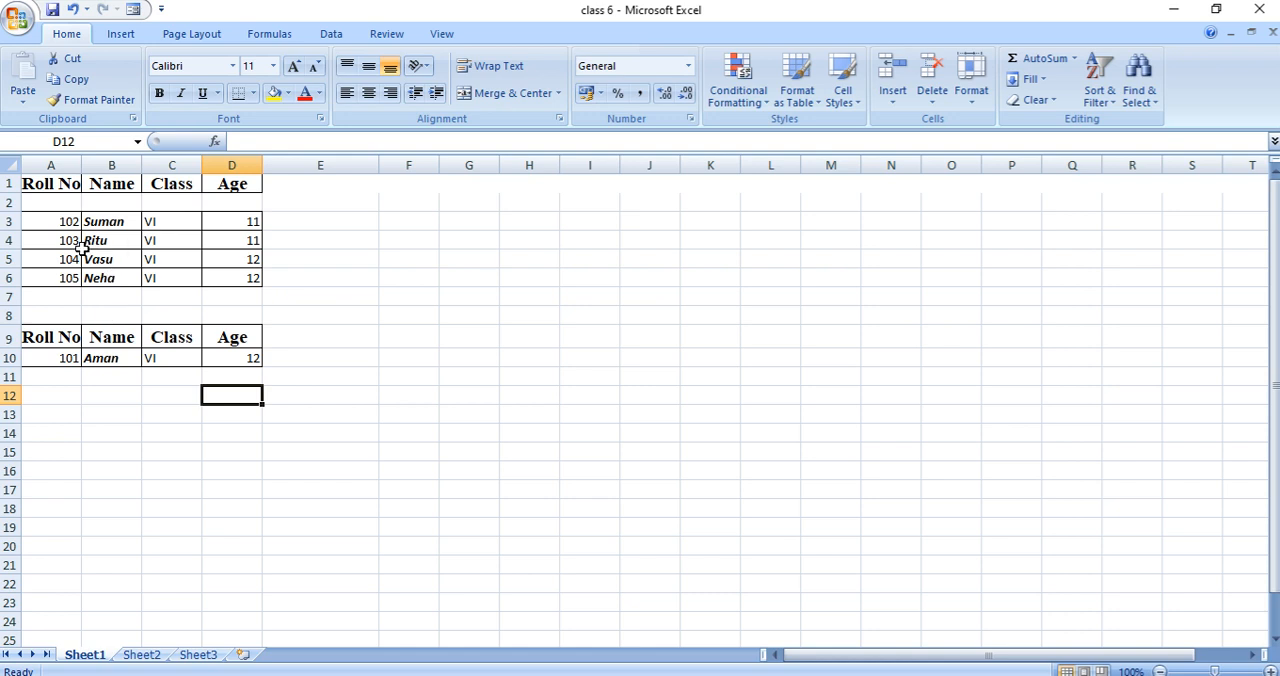
# - Delete the entire sheet row 3 containing the roll number 102 record
pyautogui.click(43, 223)
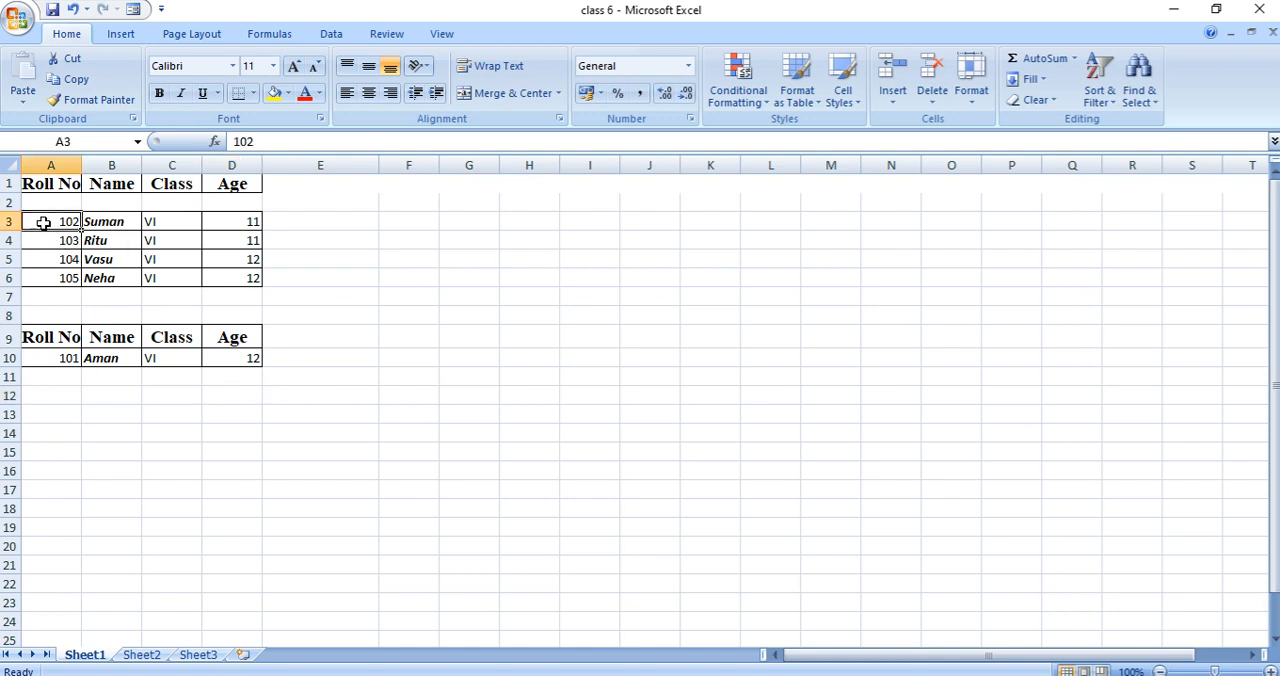
pyautogui.moveTo(33, 221); pyautogui.dragTo(221, 226)
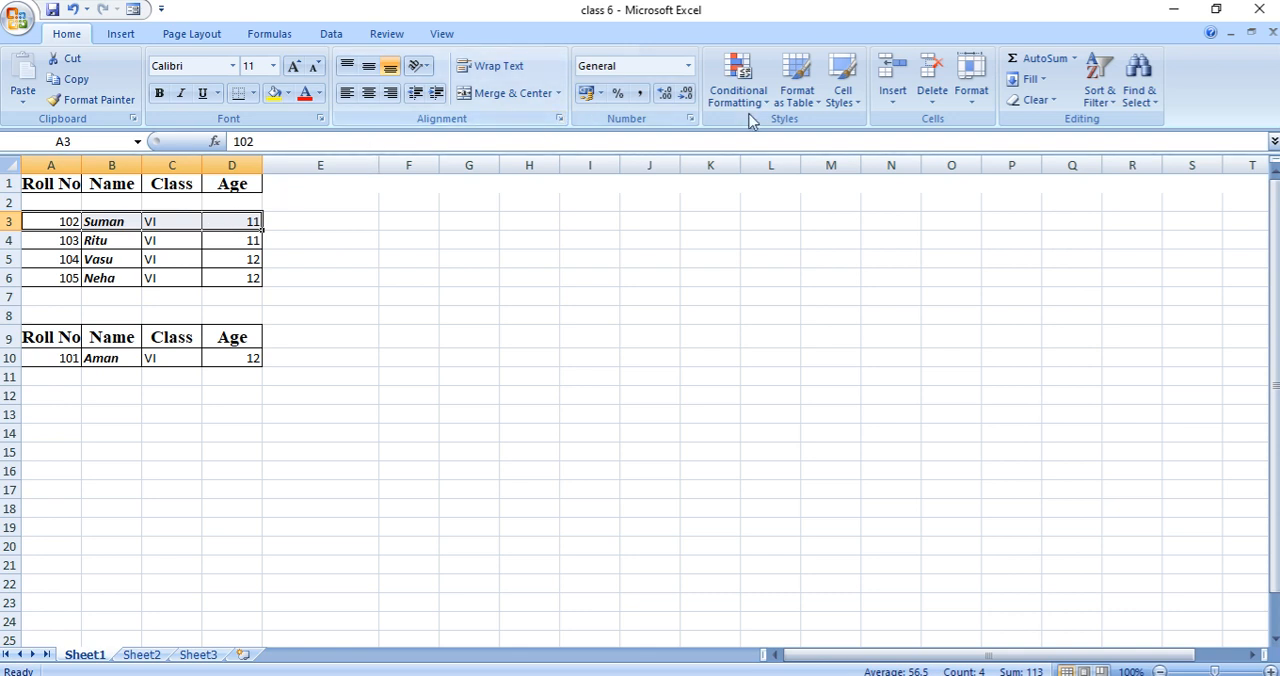
pyautogui.click(931, 104)
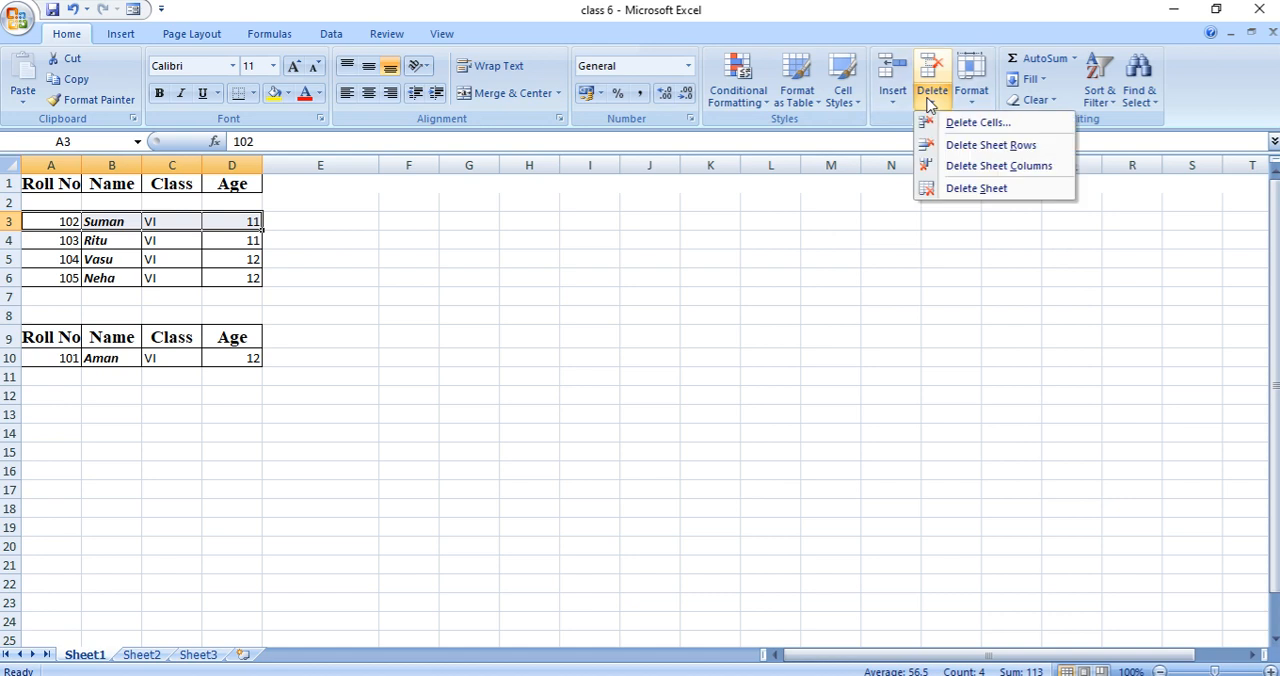
pyautogui.click(1014, 128)
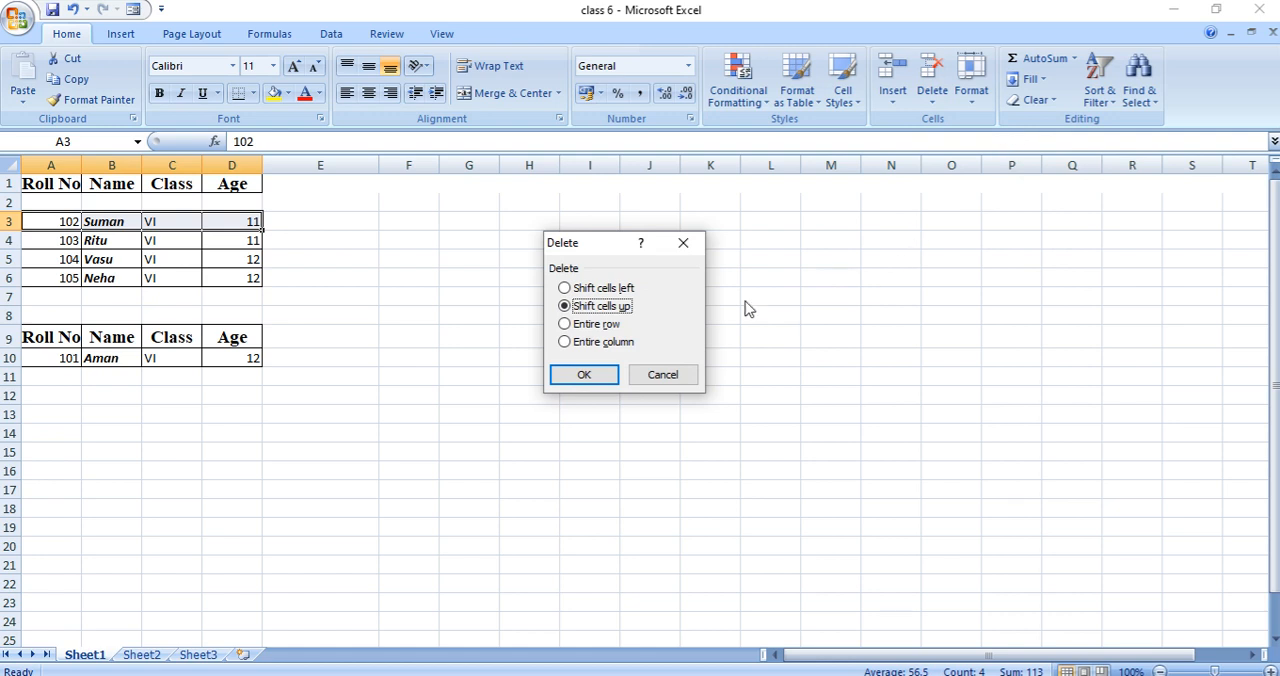
pyautogui.click(565, 325)
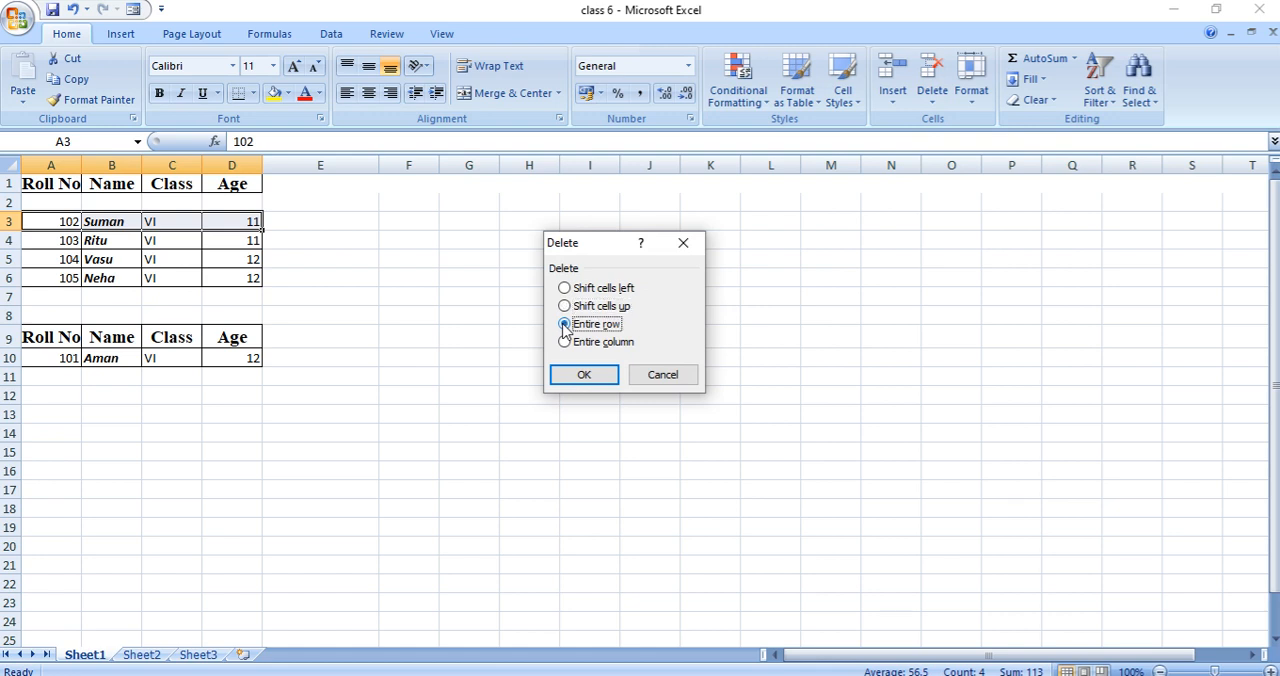
pyautogui.click(565, 343)
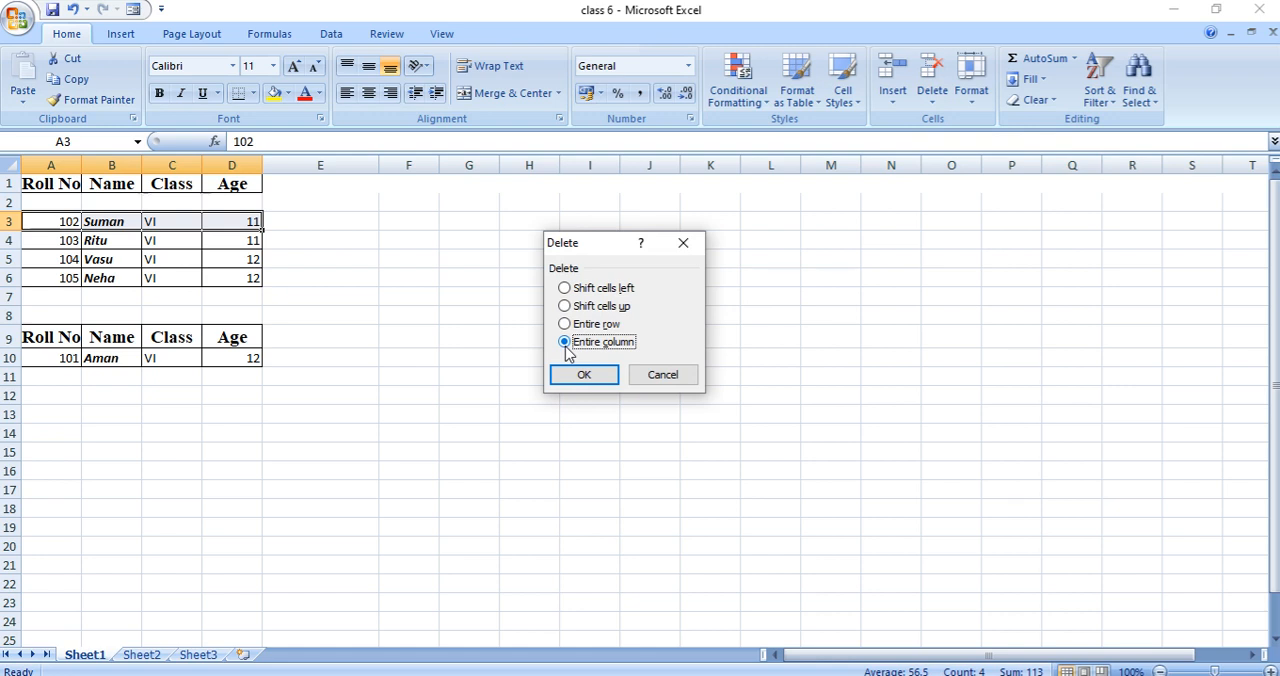
pyautogui.click(565, 325)
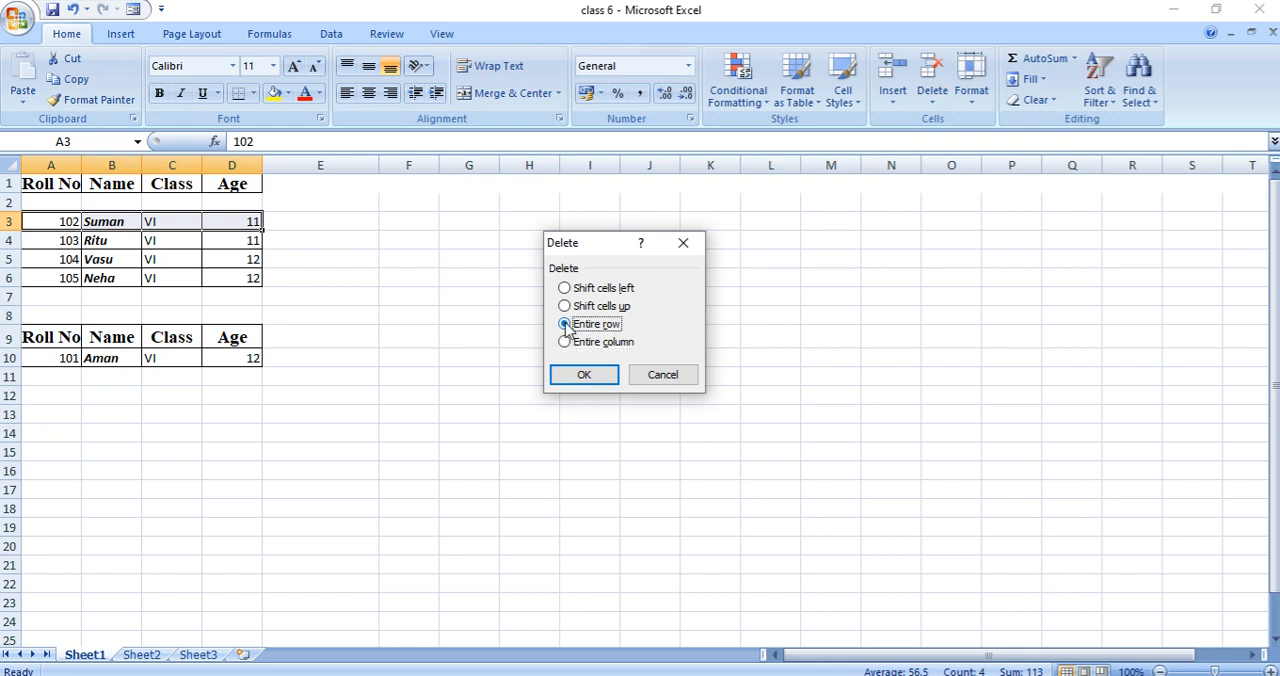
pyautogui.click(583, 376)
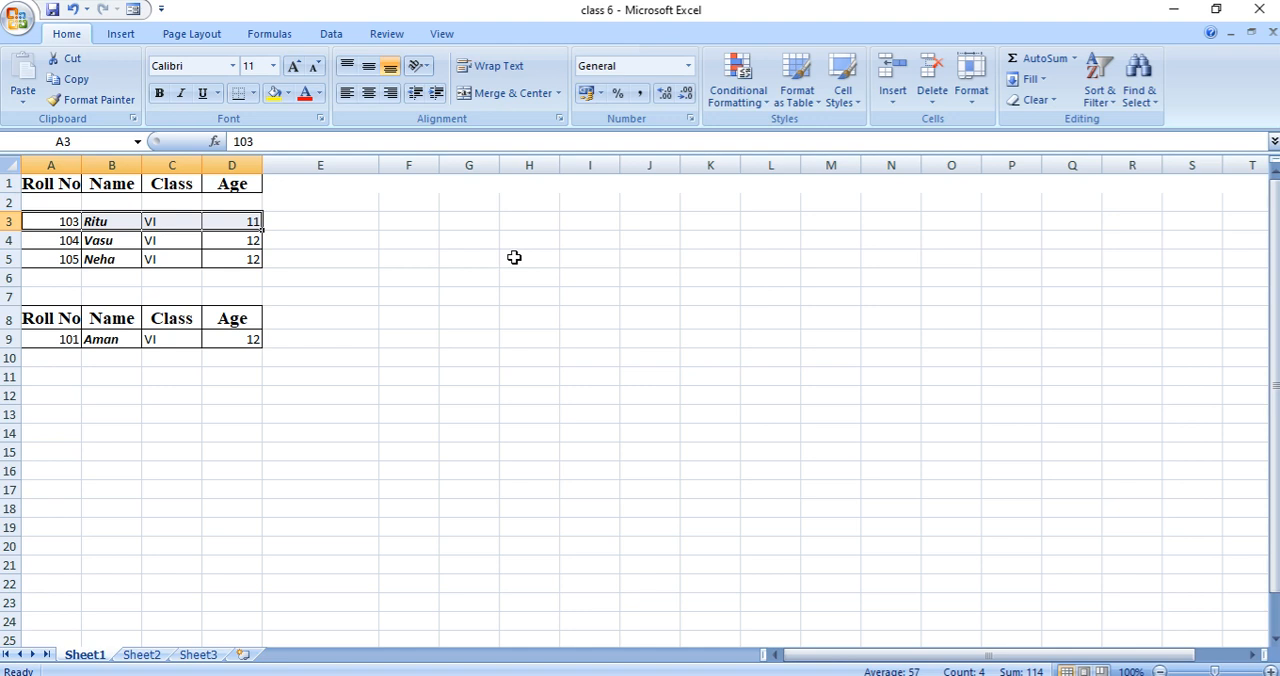
# - Delete the entire Age column using the Delete Cells option
pyautogui.click(229, 186)
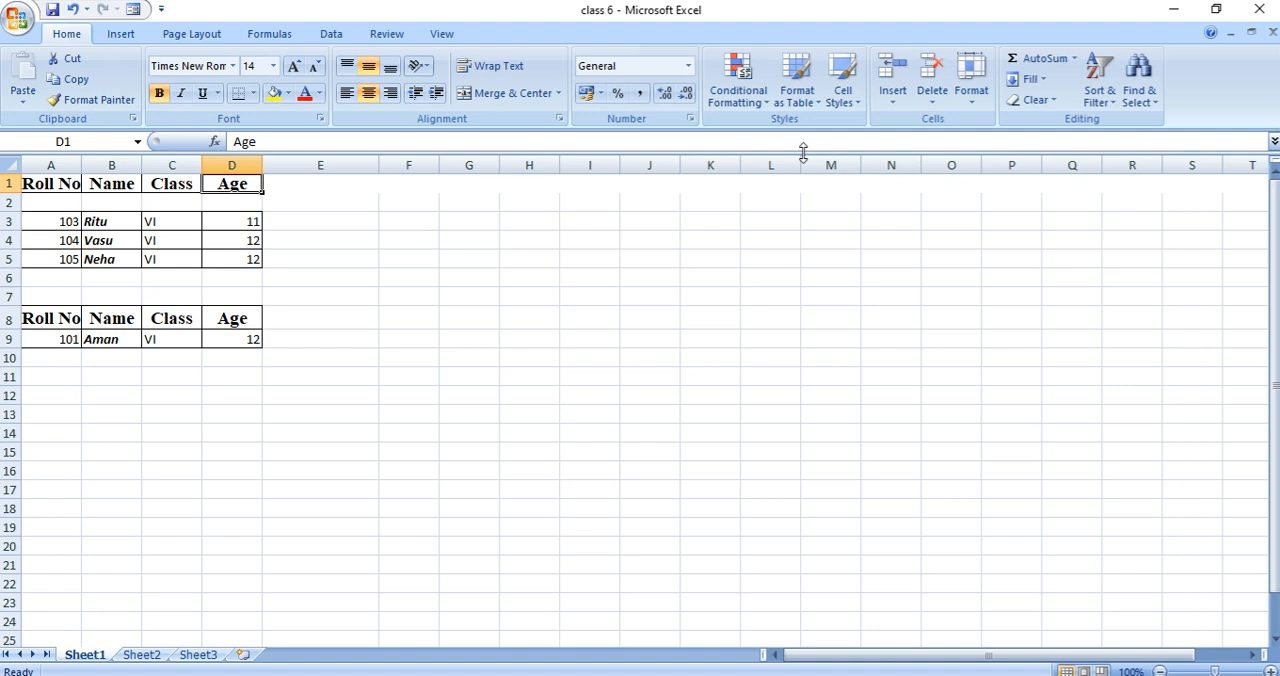
pyautogui.click(936, 103)
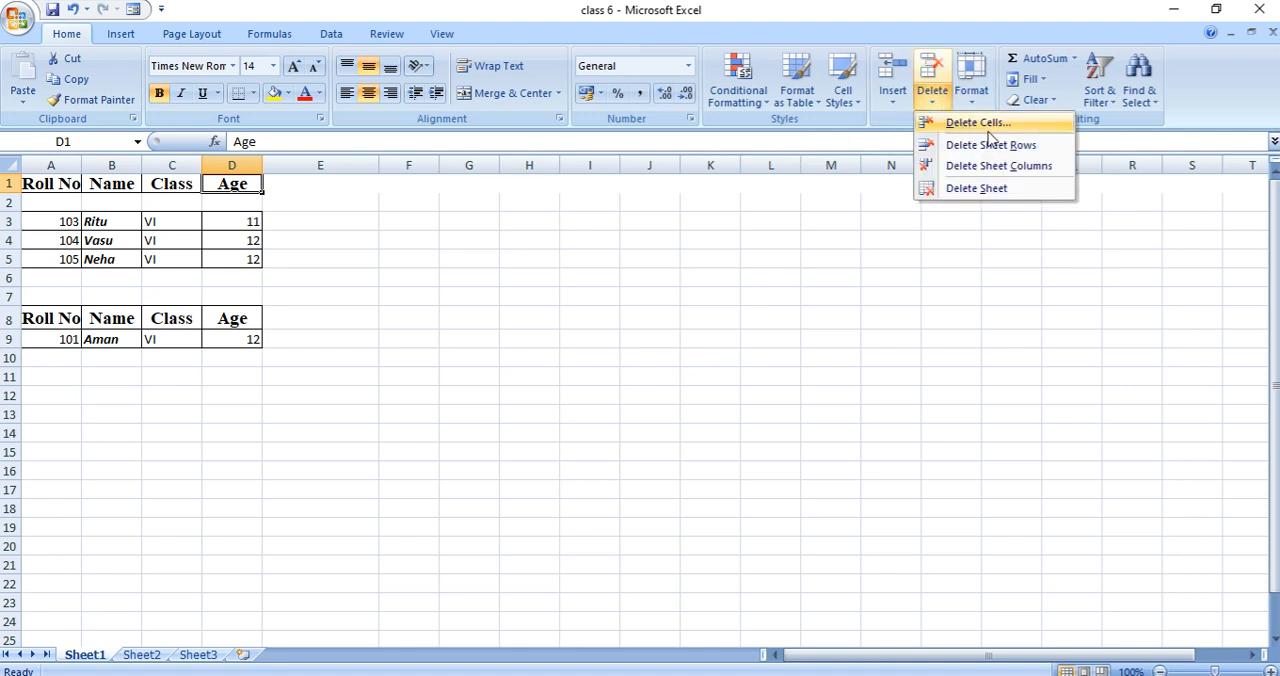
pyautogui.click(978, 124)
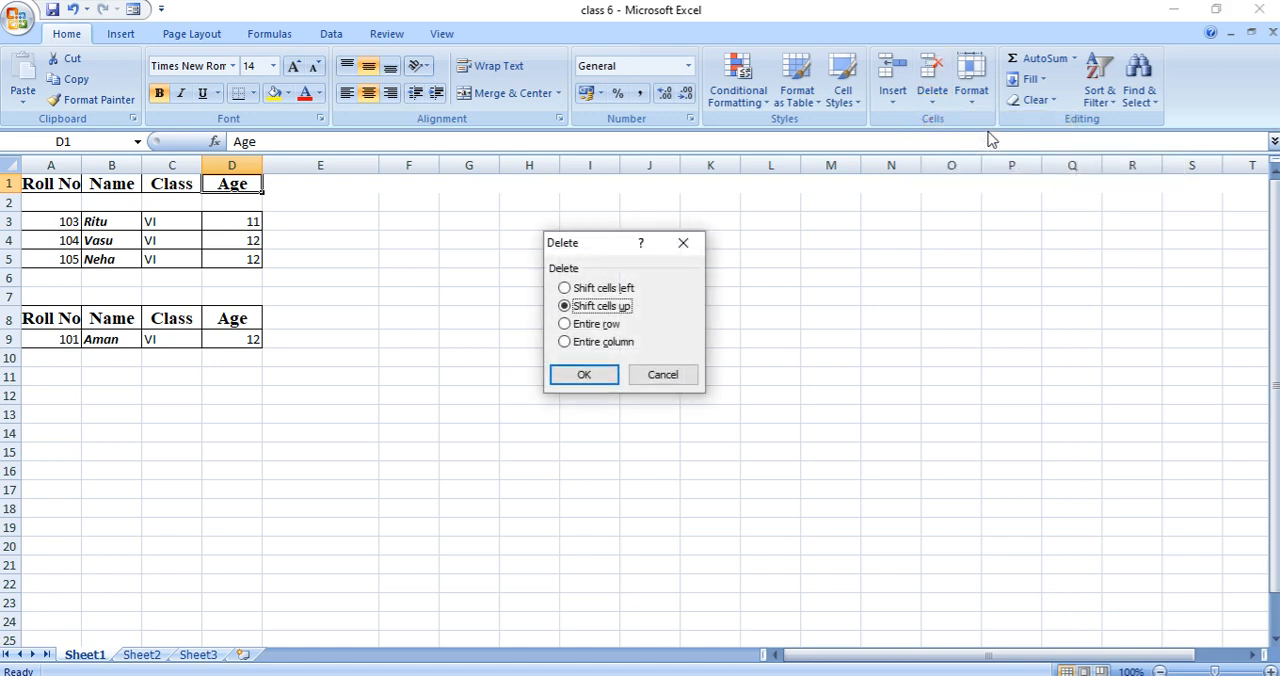
pyautogui.click(565, 343)
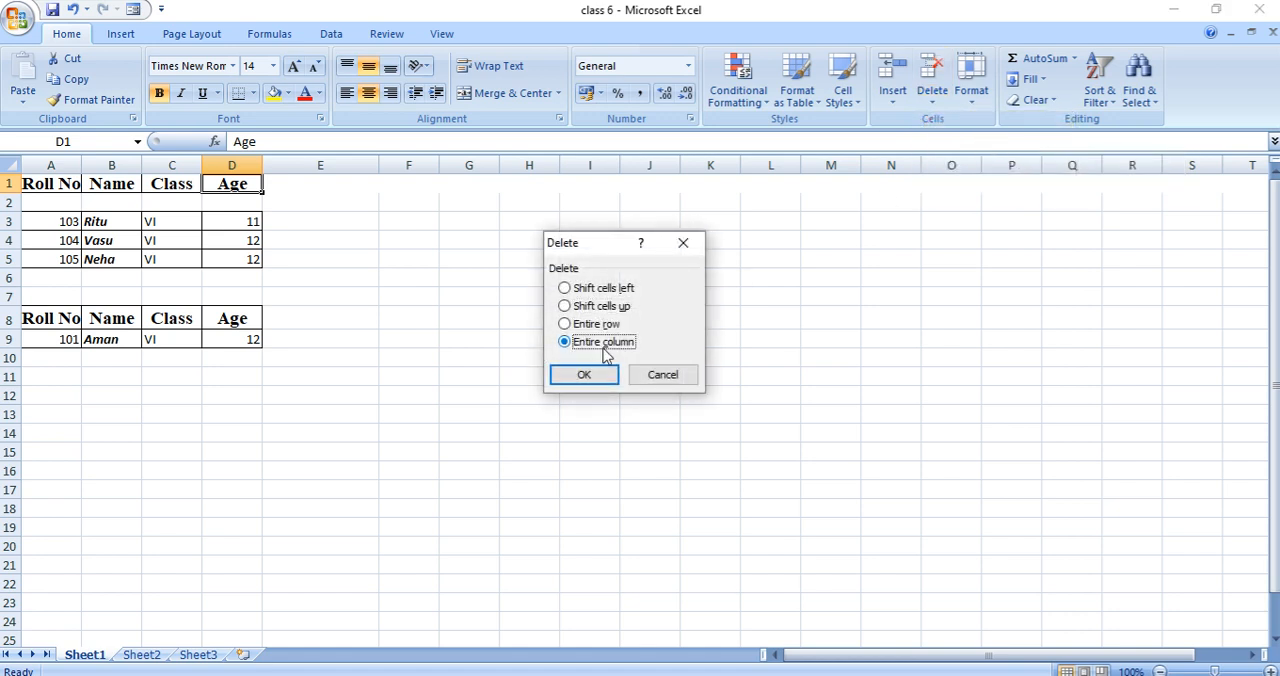
pyautogui.click(586, 376)
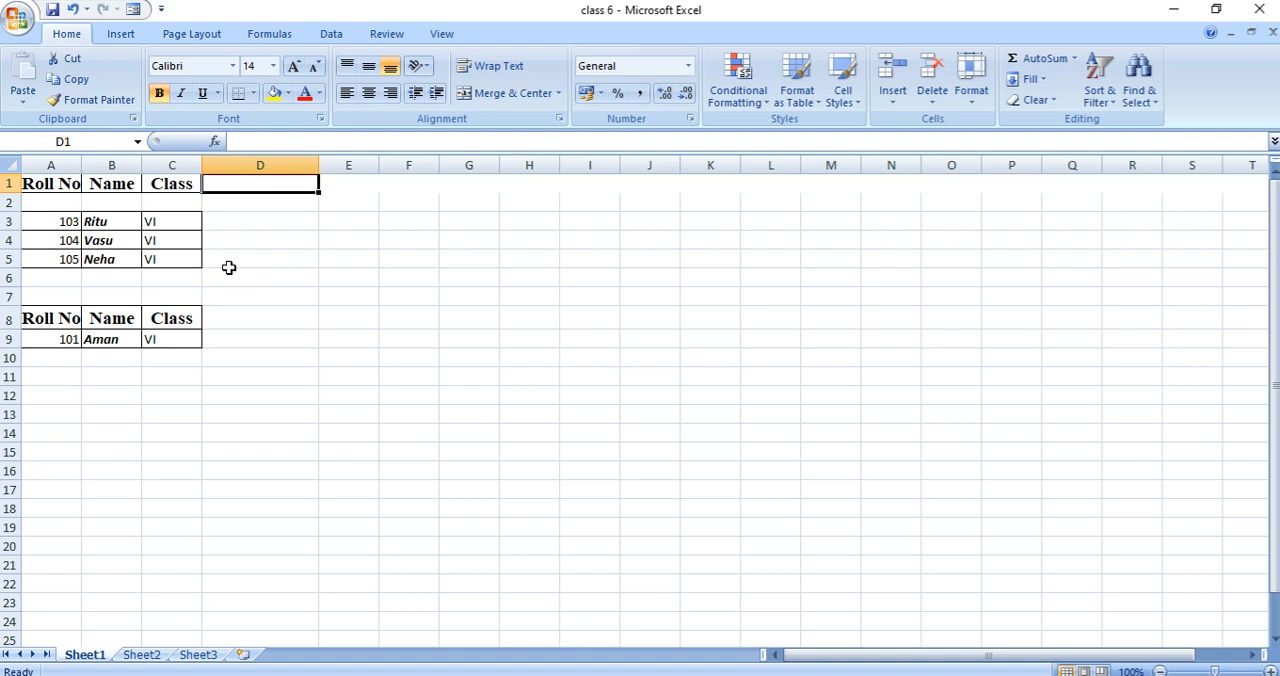
pyautogui.click(173, 422)
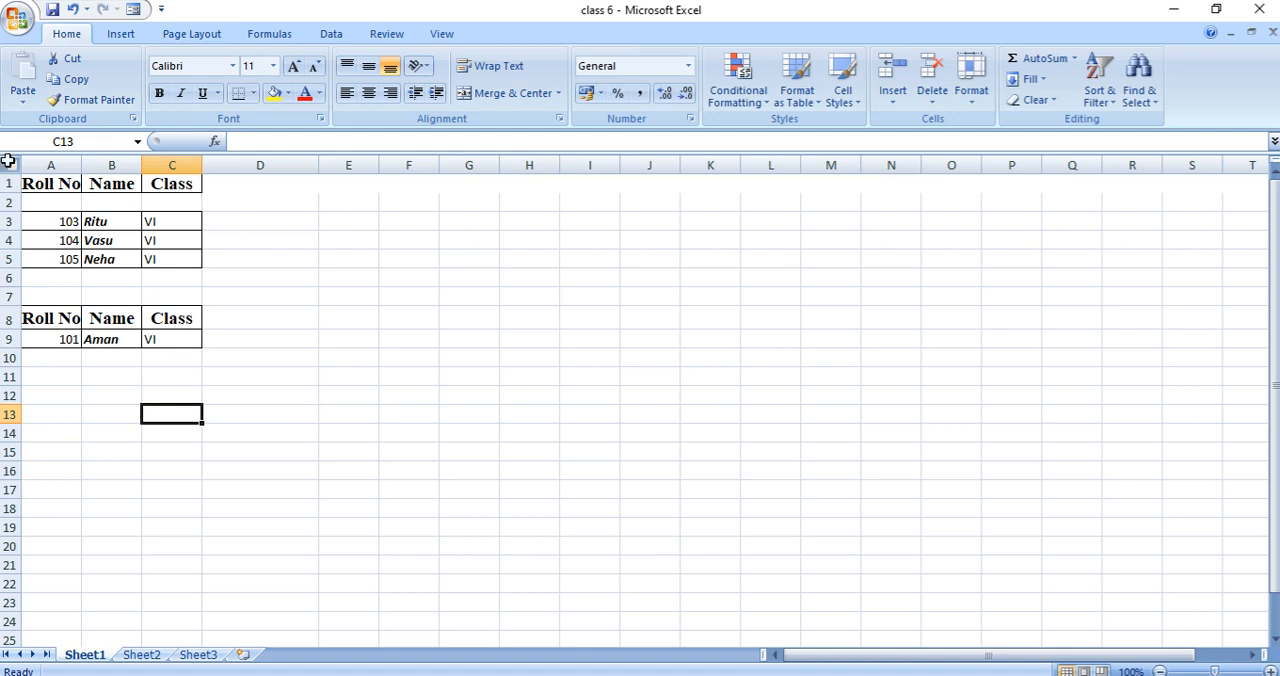
# - Set the height of row 3, which holds the roll number 103 record, to 25
pyautogui.click(105, 221)
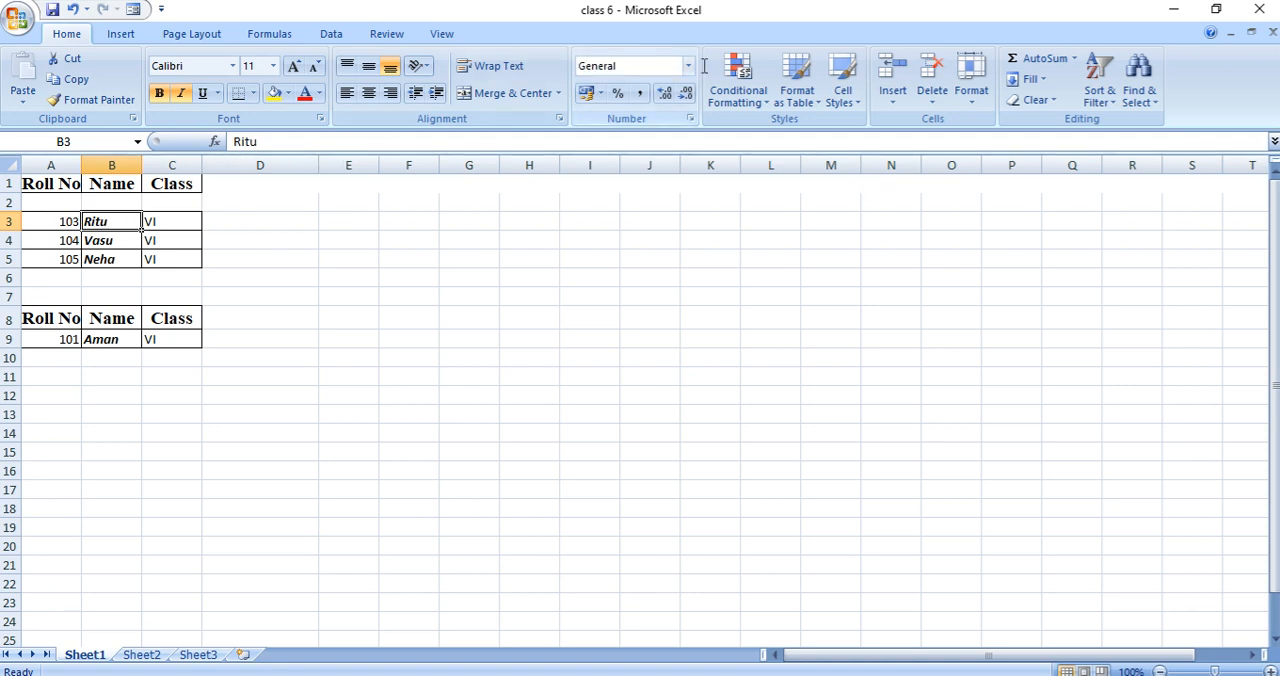
pyautogui.click(975, 100)
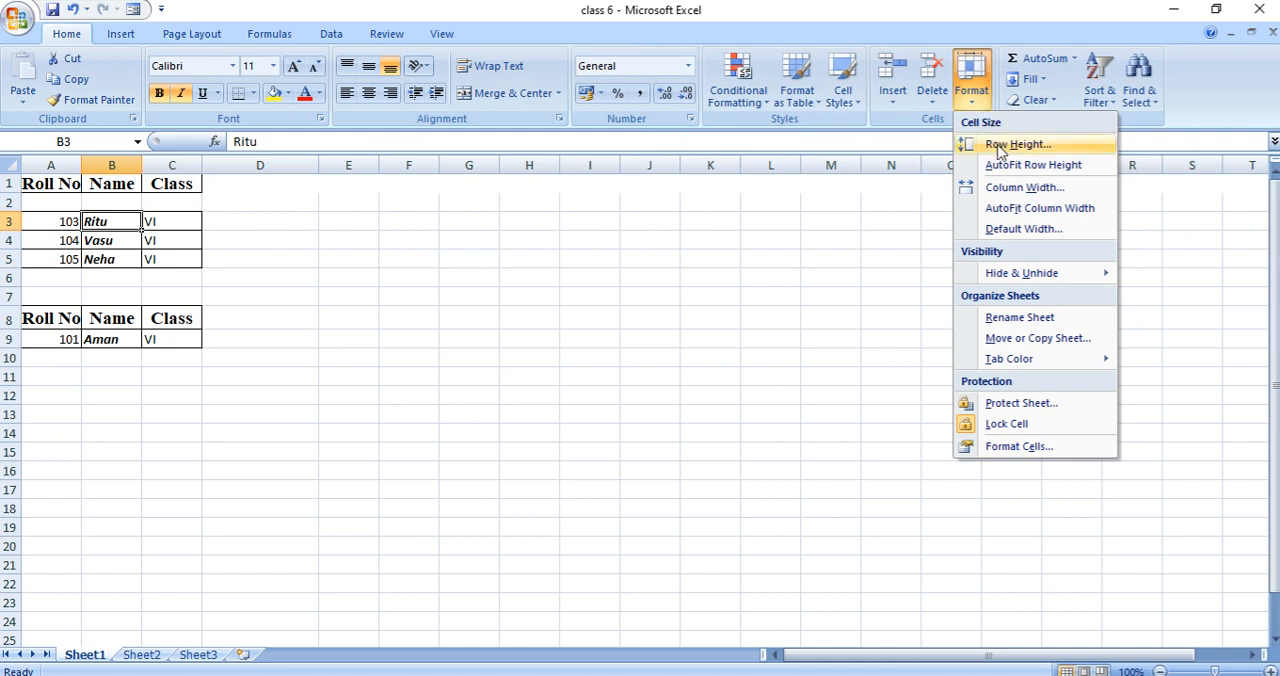
pyautogui.click(1003, 147)
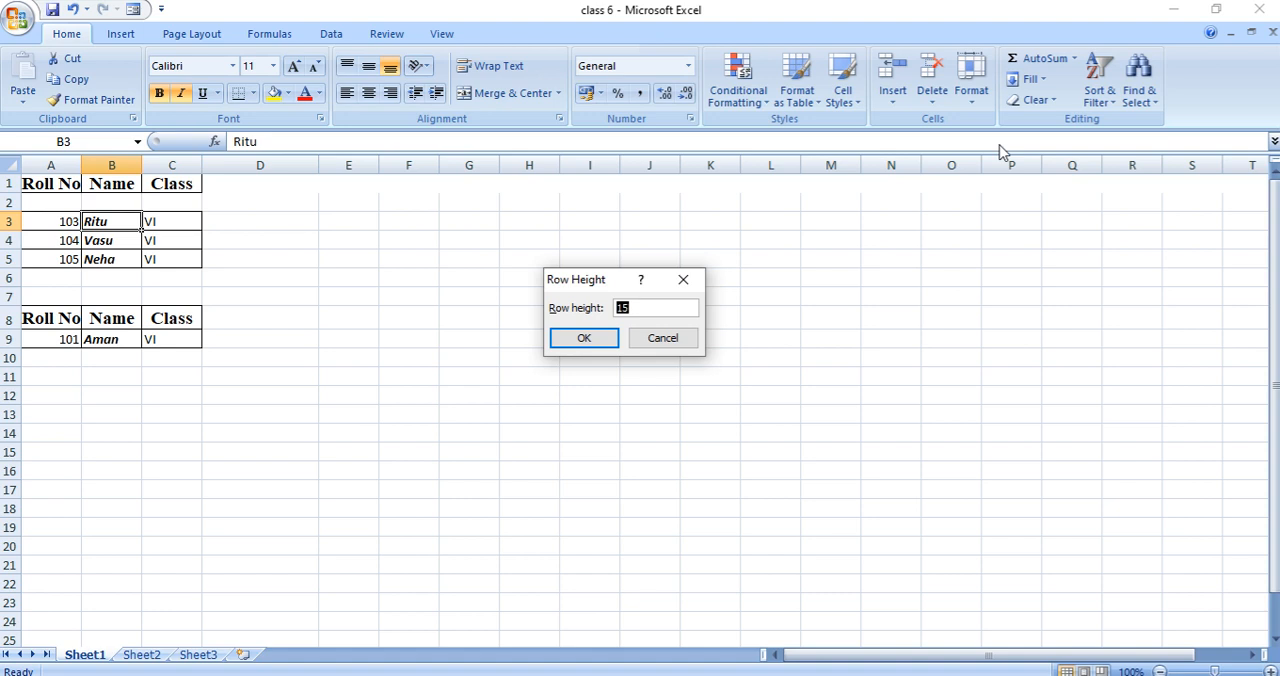
pyautogui.press('BackSpace')
pyautogui.write('25')
pyautogui.click(588, 340)
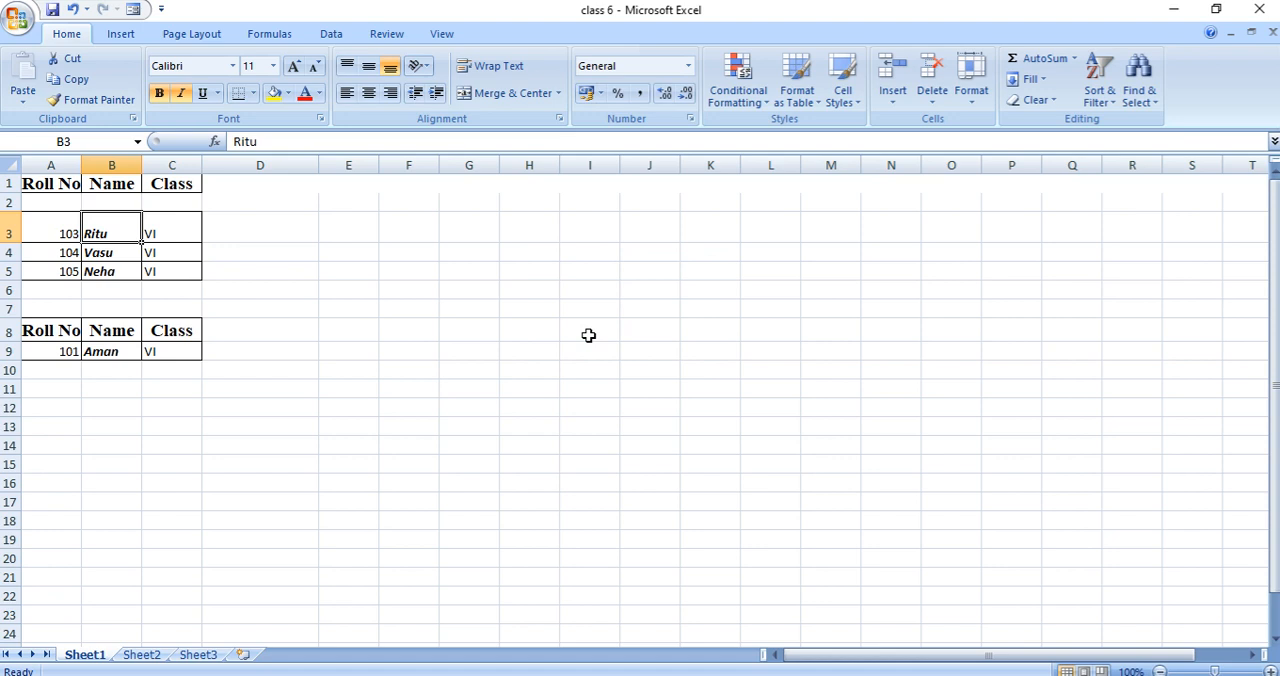
pyautogui.click(234, 290)
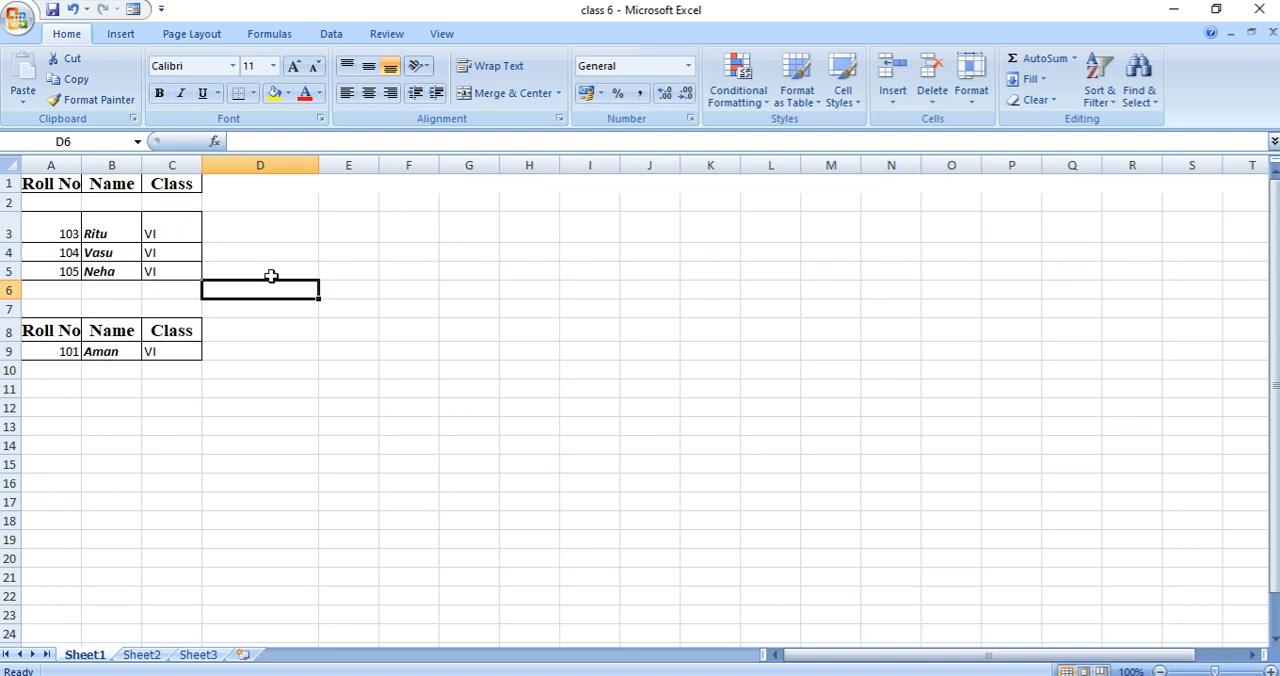
# - Set the width of the Name column to 15
pyautogui.click(132, 259)
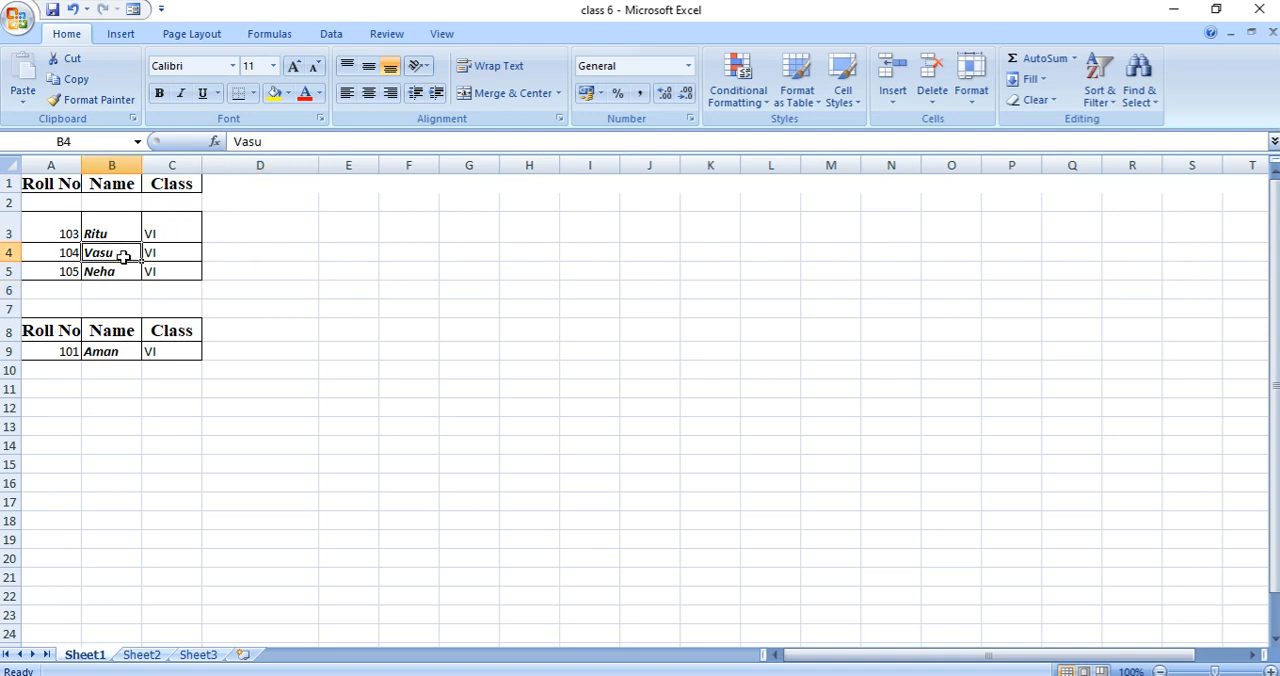
pyautogui.click(971, 92)
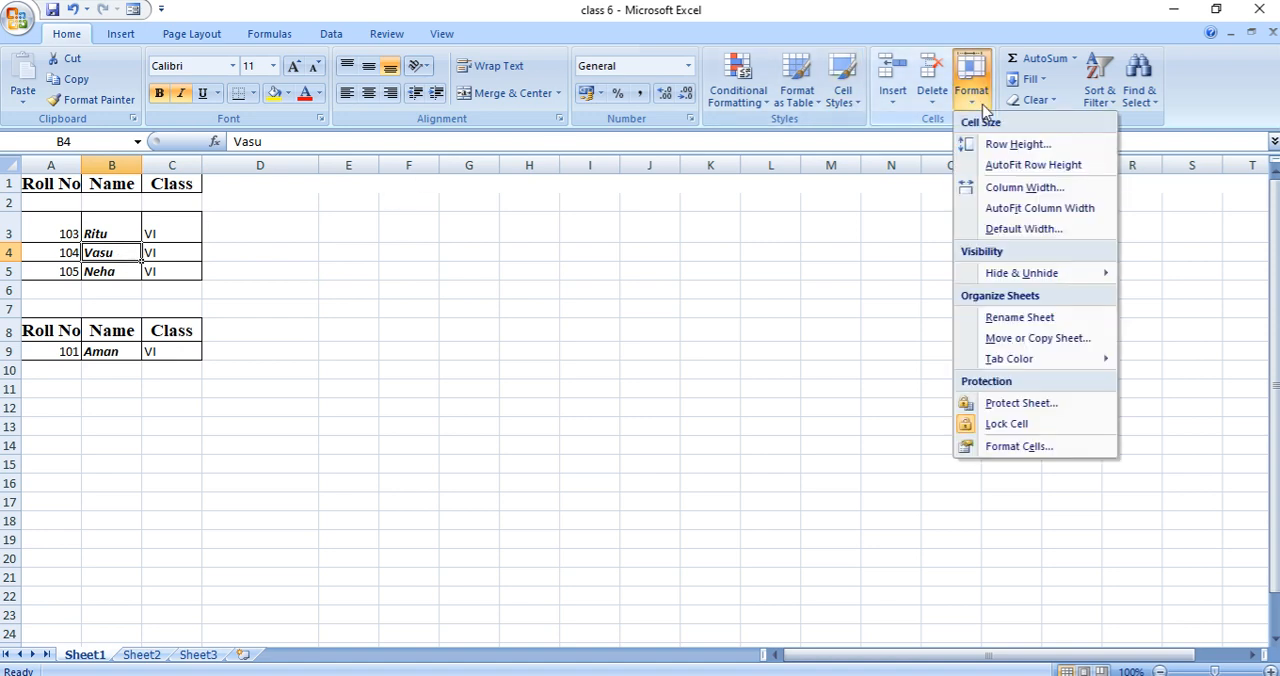
pyautogui.click(1012, 192)
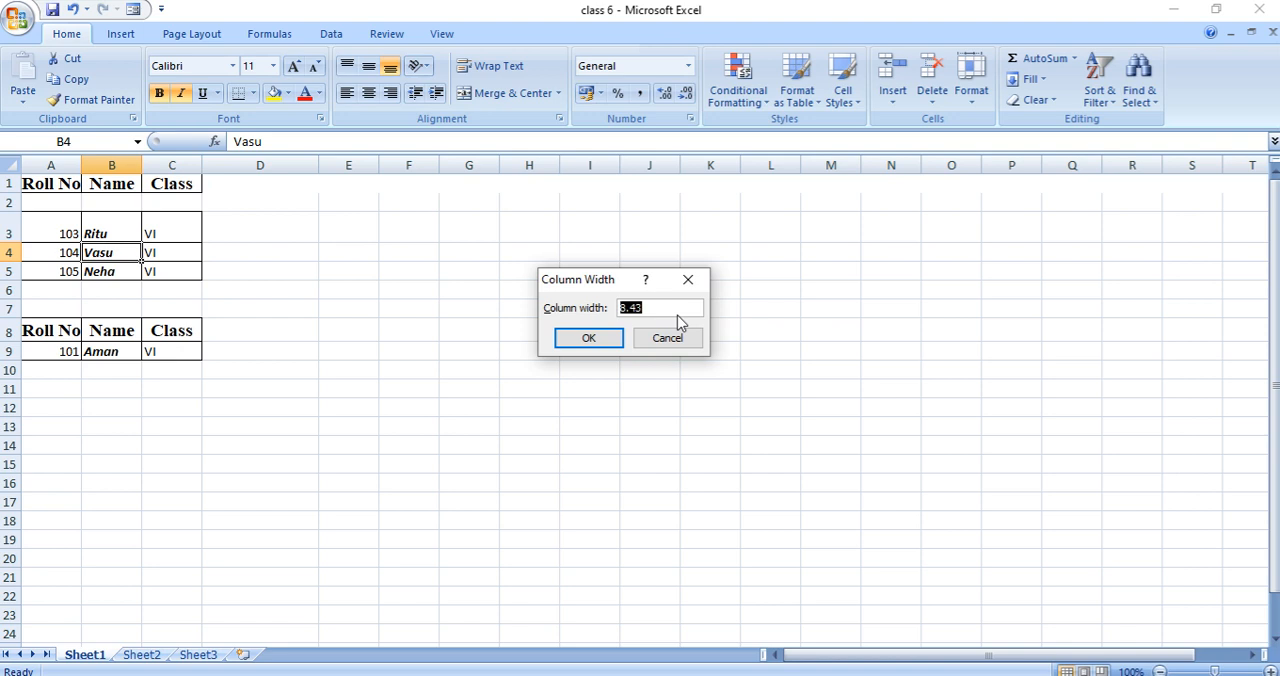
pyautogui.press('BackSpace')
pyautogui.write('15')
pyautogui.click(601, 337)
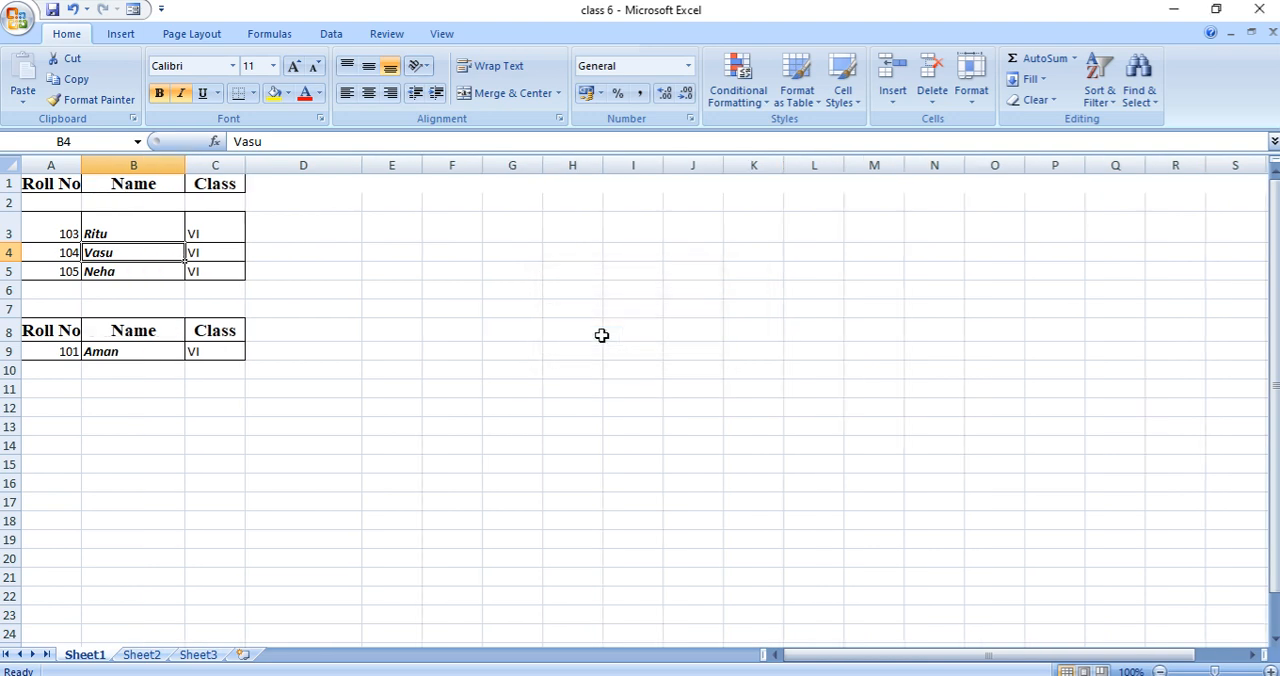
pyautogui.click(157, 433)
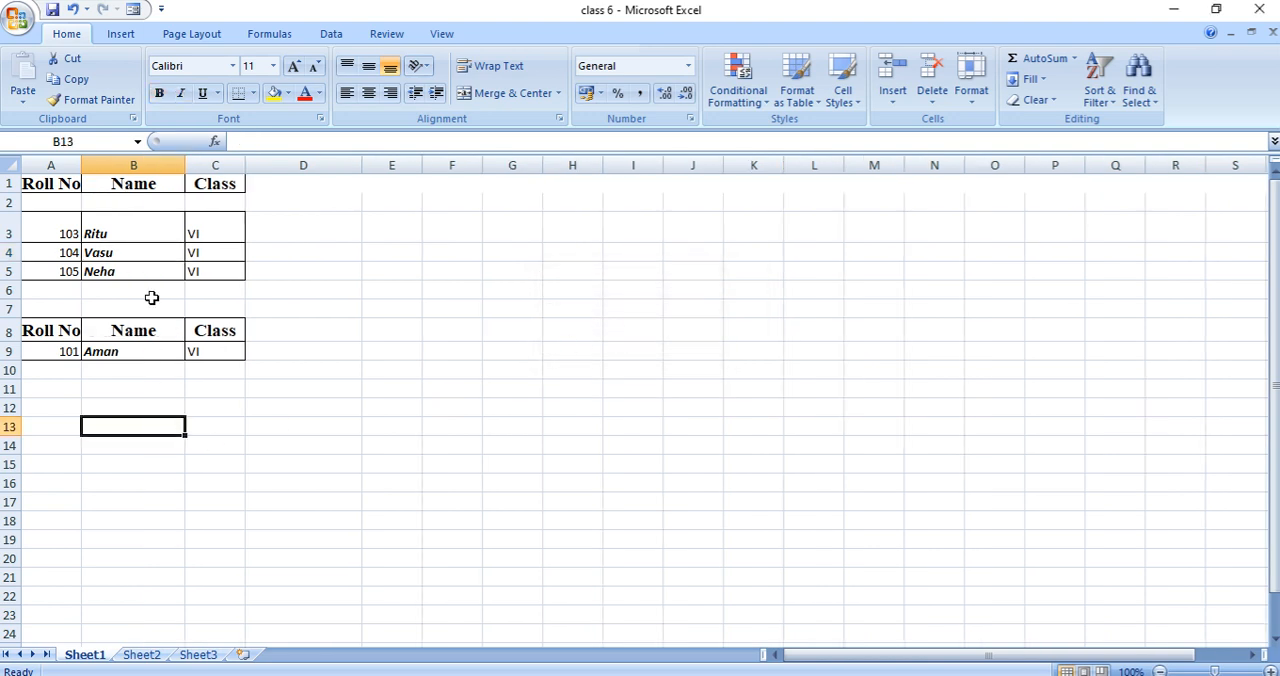